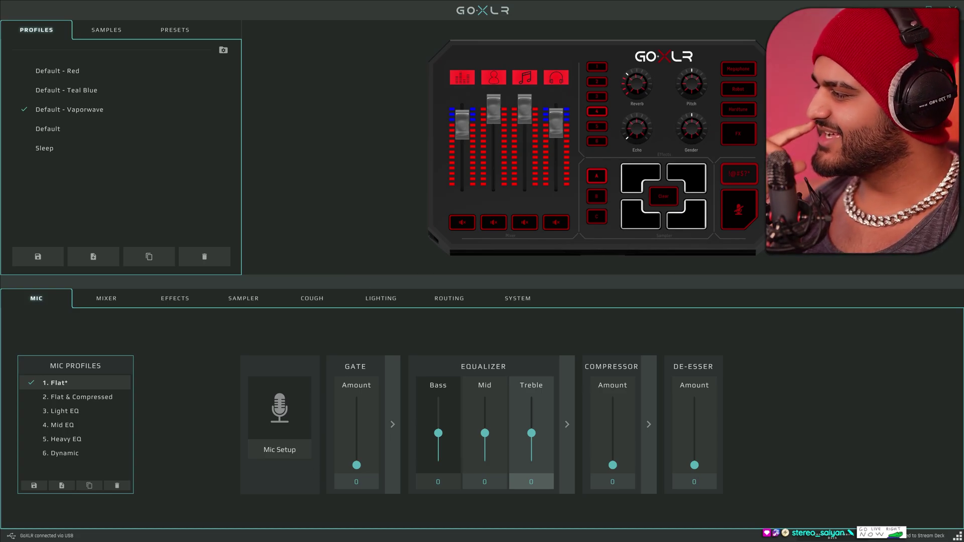
Review the microphone type, gain and live input level in the mic setup
click(290, 419)
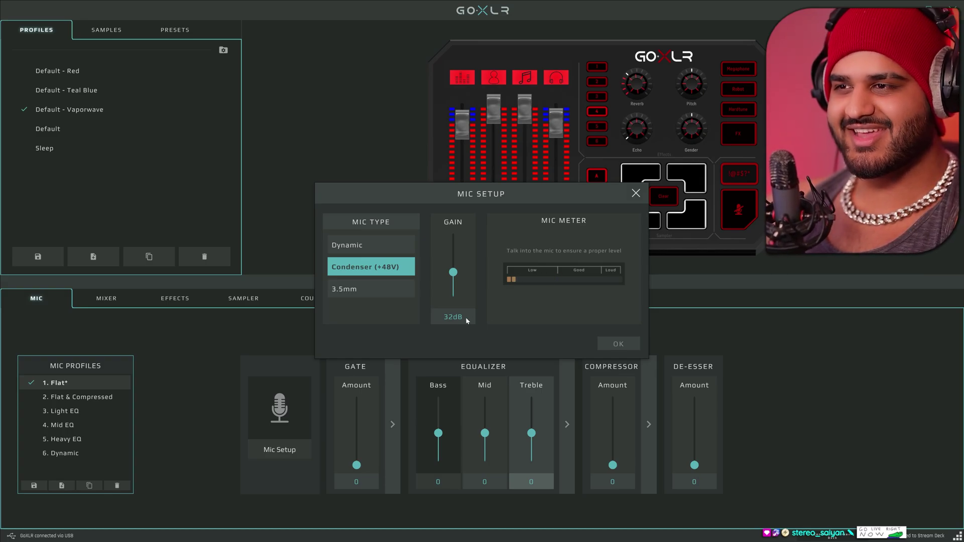
click(622, 344)
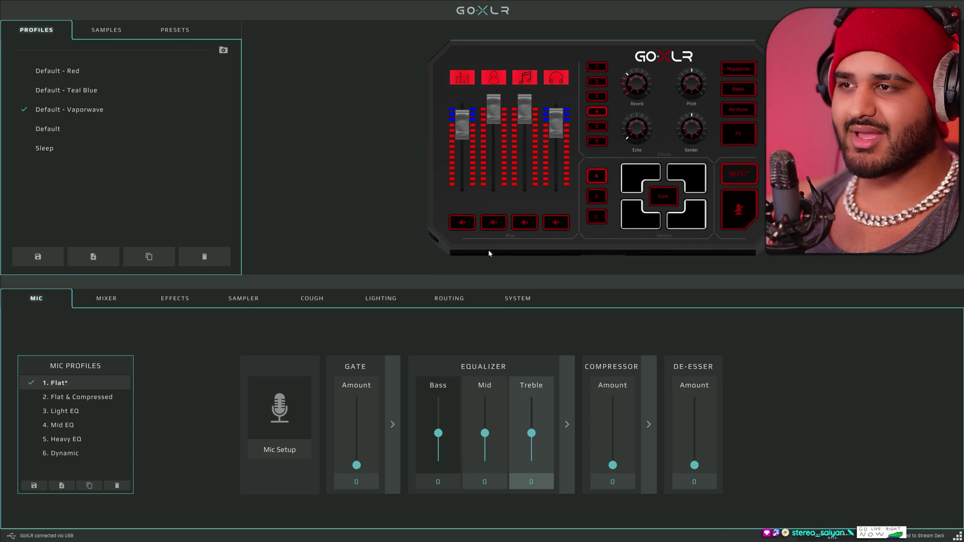
click(277, 432)
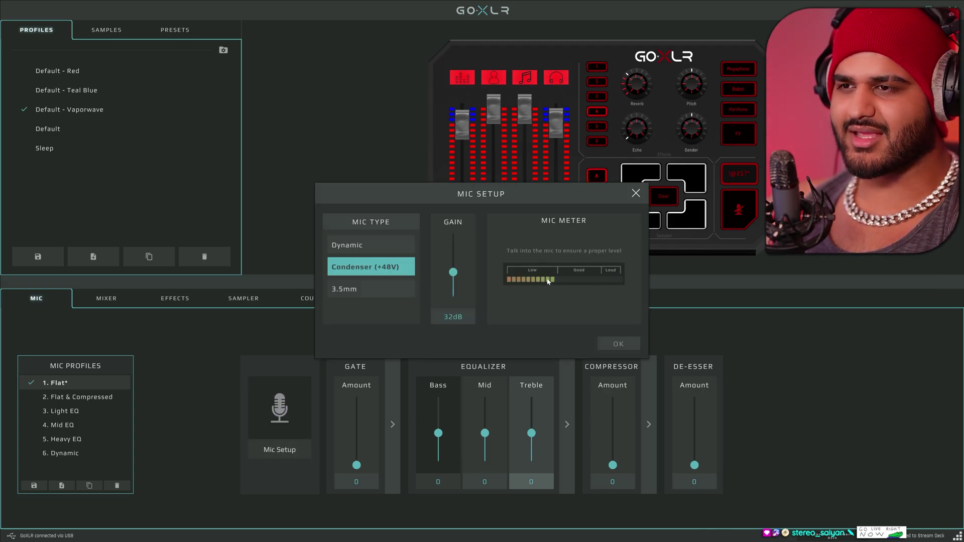
click(618, 344)
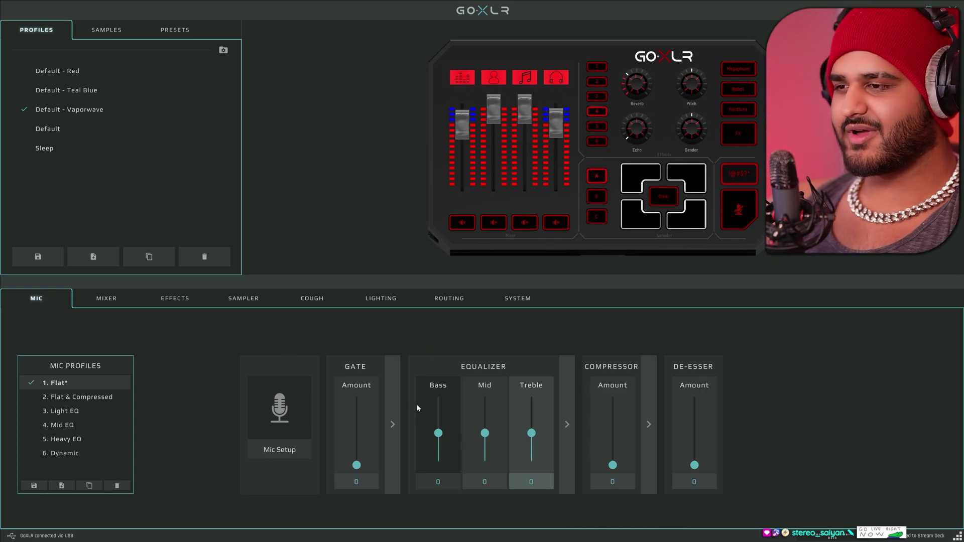
Set the noise gate's threshold to -53 dB in its detailed settings and return to the simple gate view
click(394, 405)
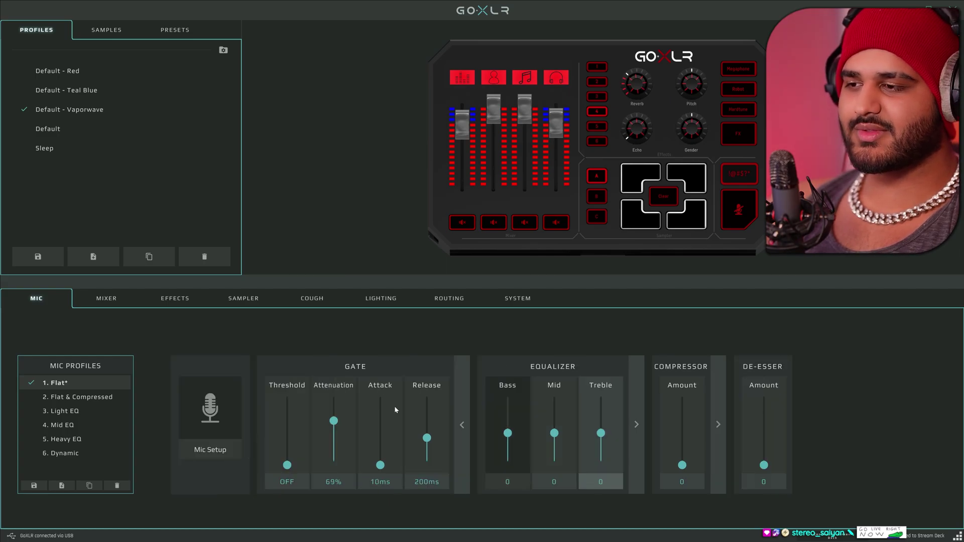
drag(289, 467, 289, 458)
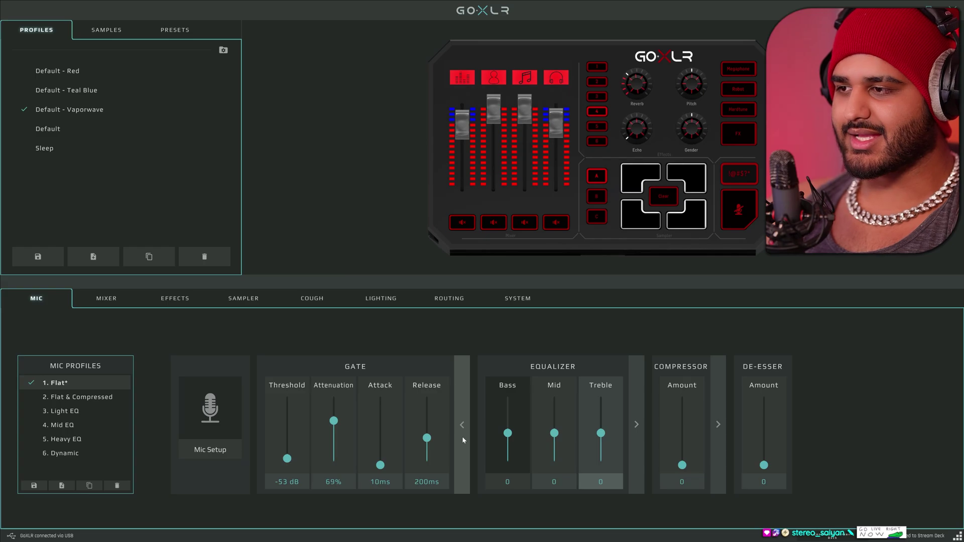
click(462, 436)
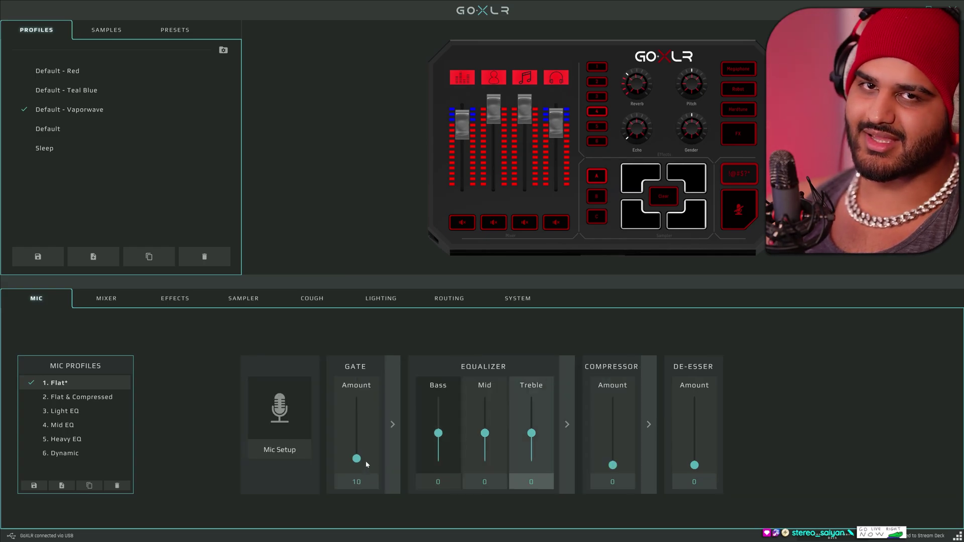
click(395, 430)
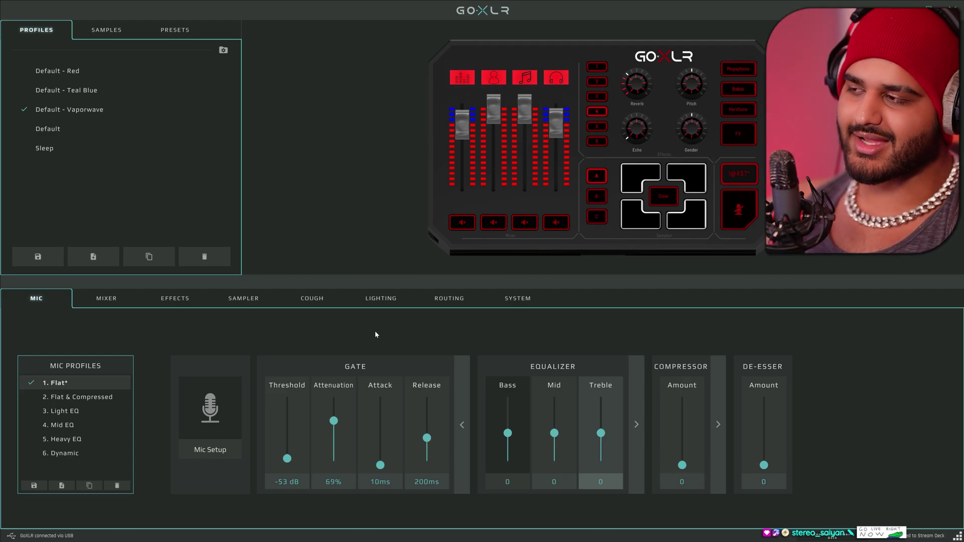
click(464, 398)
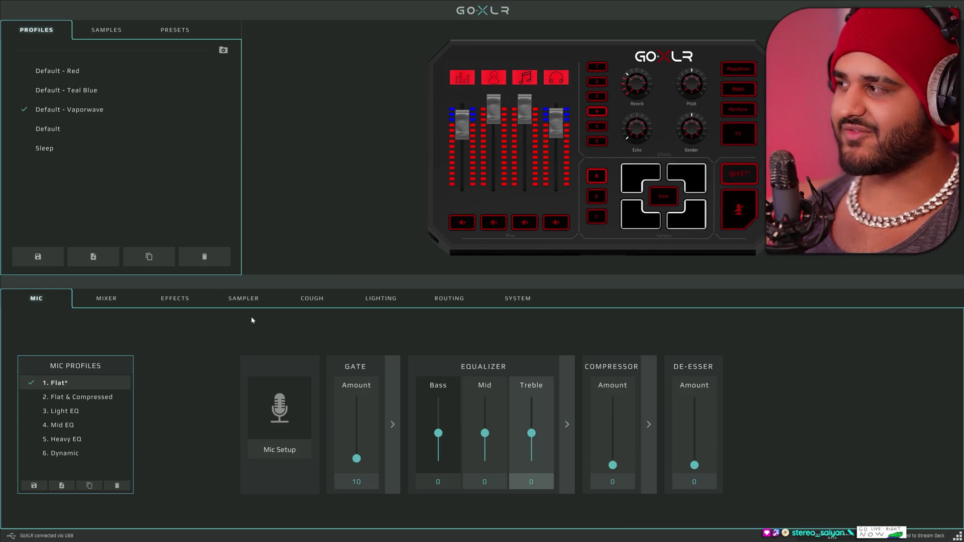
Set the compressor's threshold to -16 dB and its make-up gain to 12 dB in the detailed settings
click(648, 405)
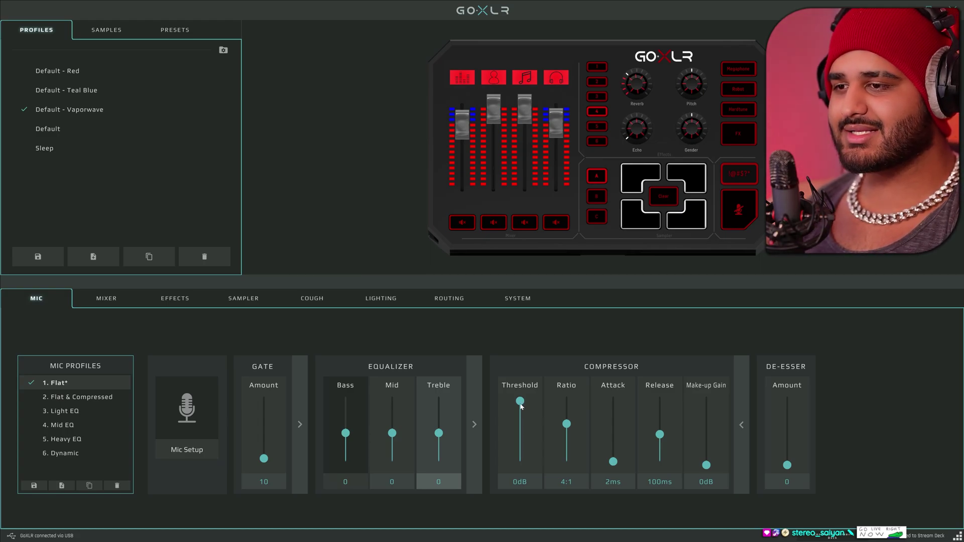
drag(520, 403, 522, 428)
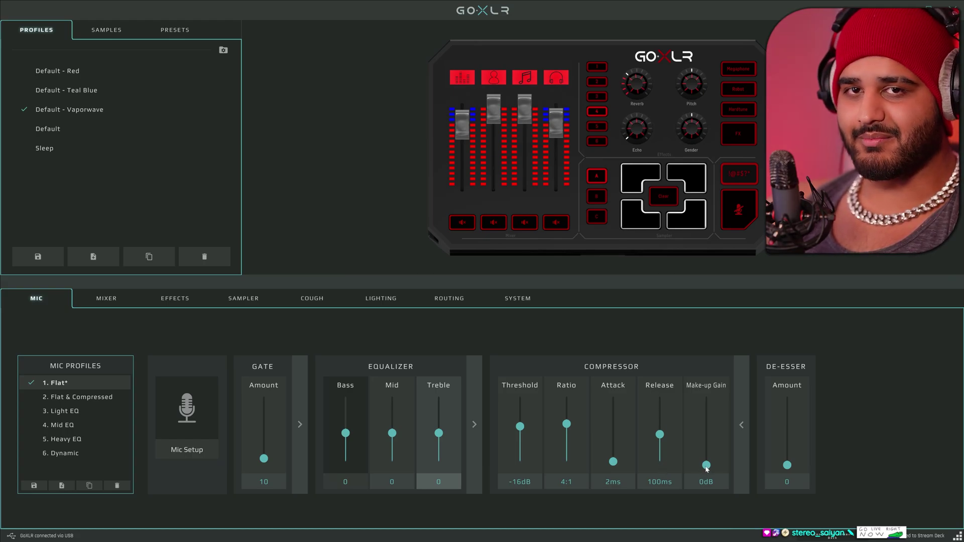
drag(707, 466, 709, 435)
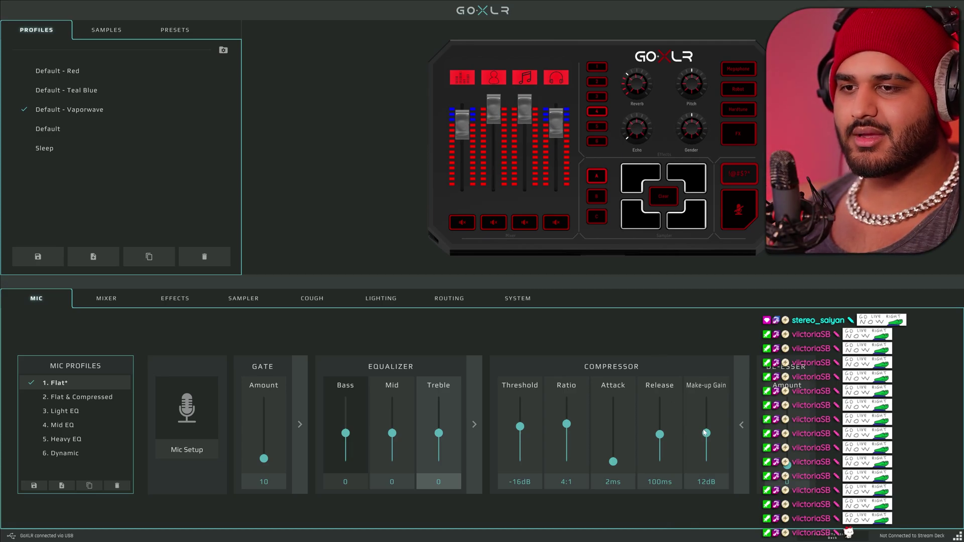
drag(706, 433, 716, 341)
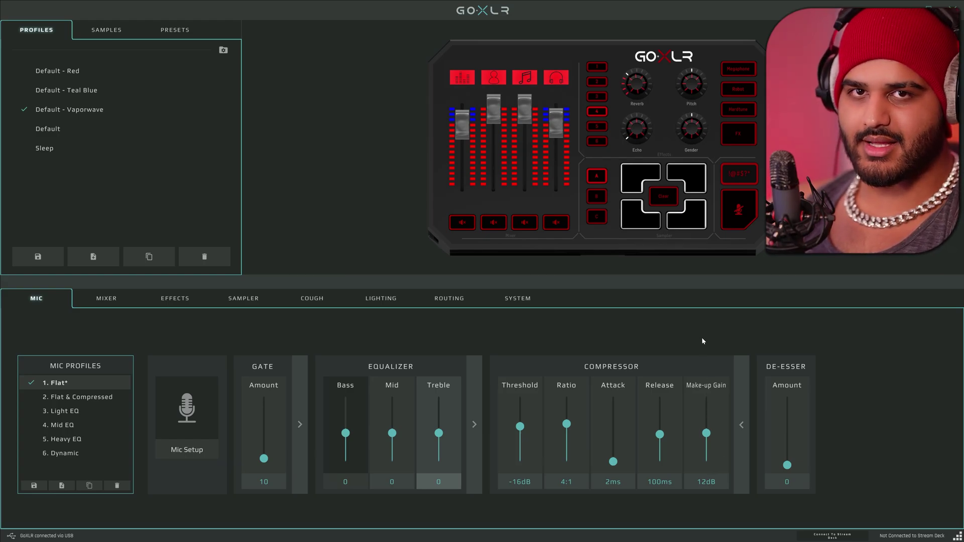
click(745, 402)
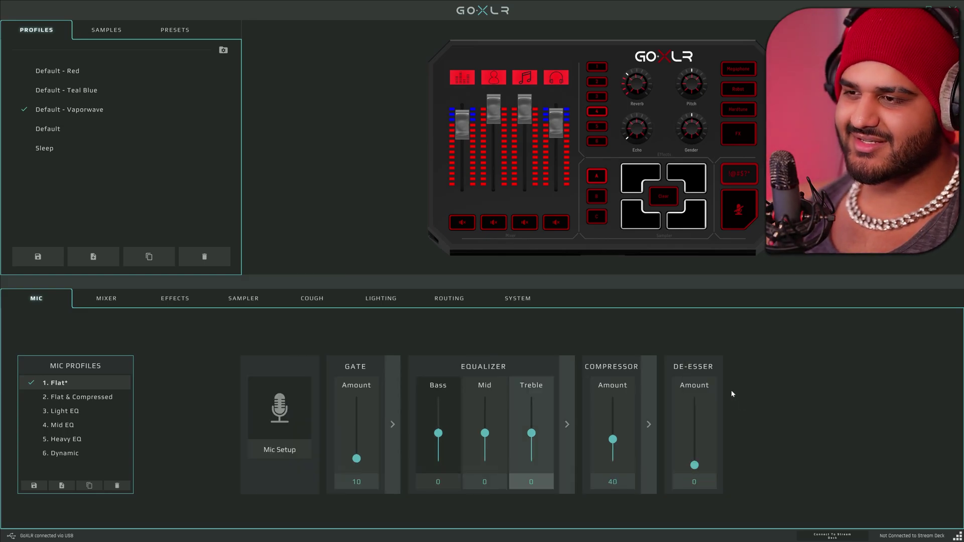
Show the full ten-band equalizer and load the Light EQ mic profile, saving the changes to Flat
click(570, 414)
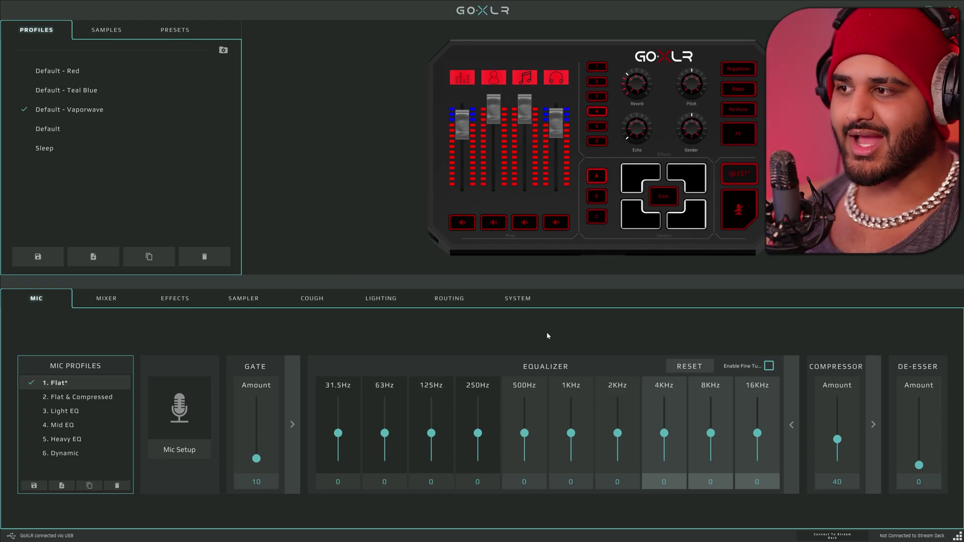
click(81, 412)
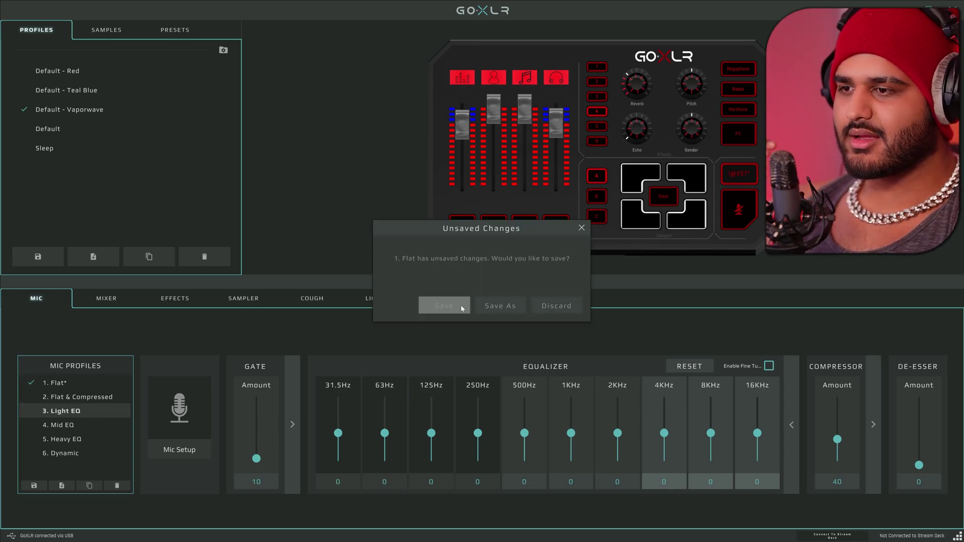
click(458, 309)
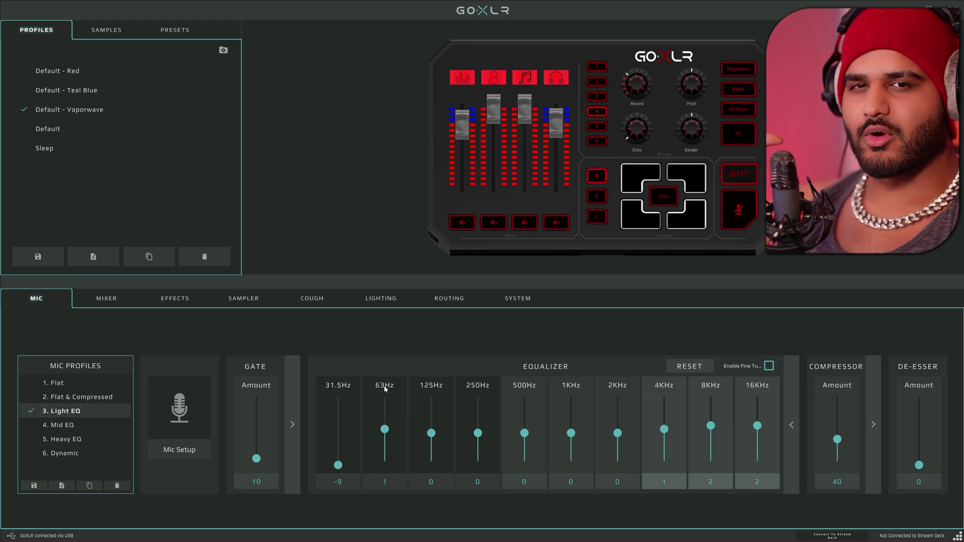
Compare the equalizer bands of the Mid EQ, Heavy EQ and Flat mic profiles, finishing with Heavy EQ loaded and the simple equalizer view
click(65, 425)
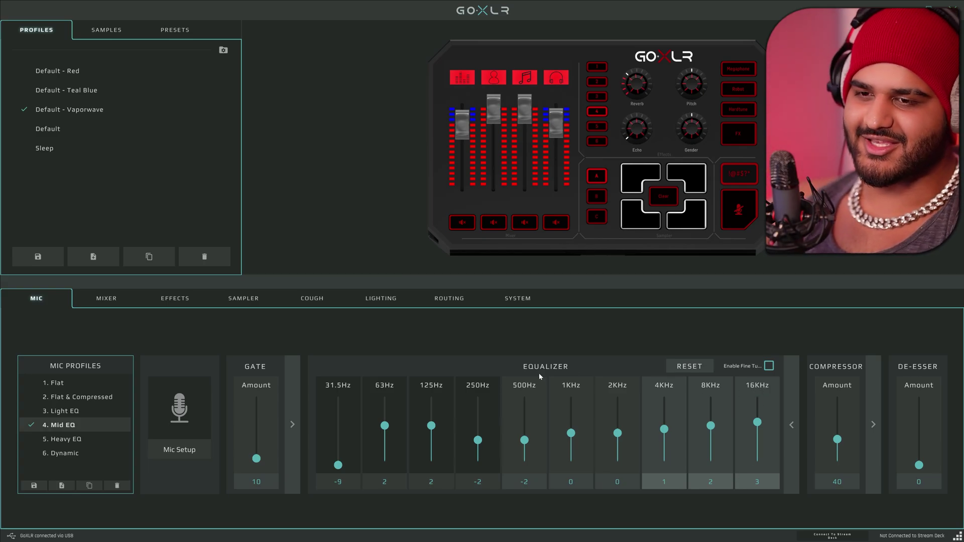
click(88, 438)
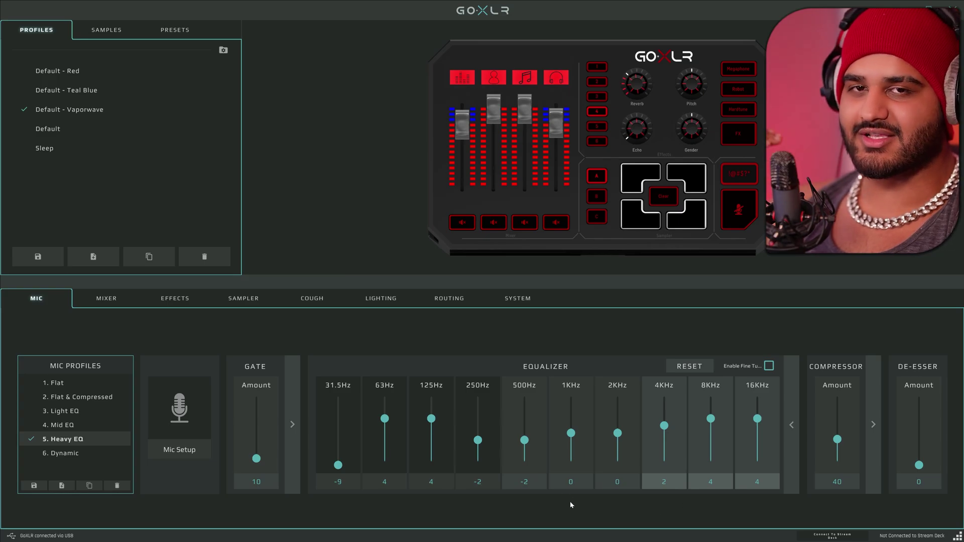
click(66, 410)
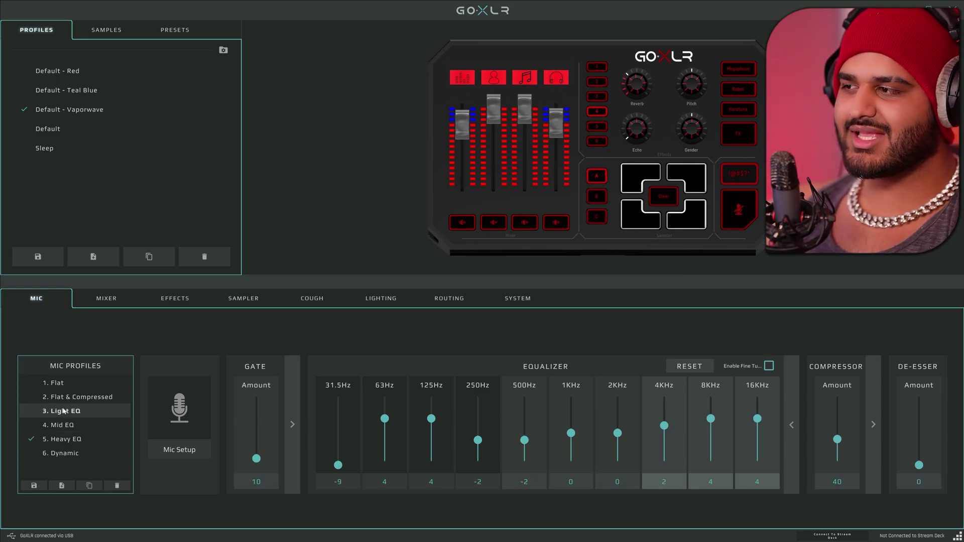
click(98, 384)
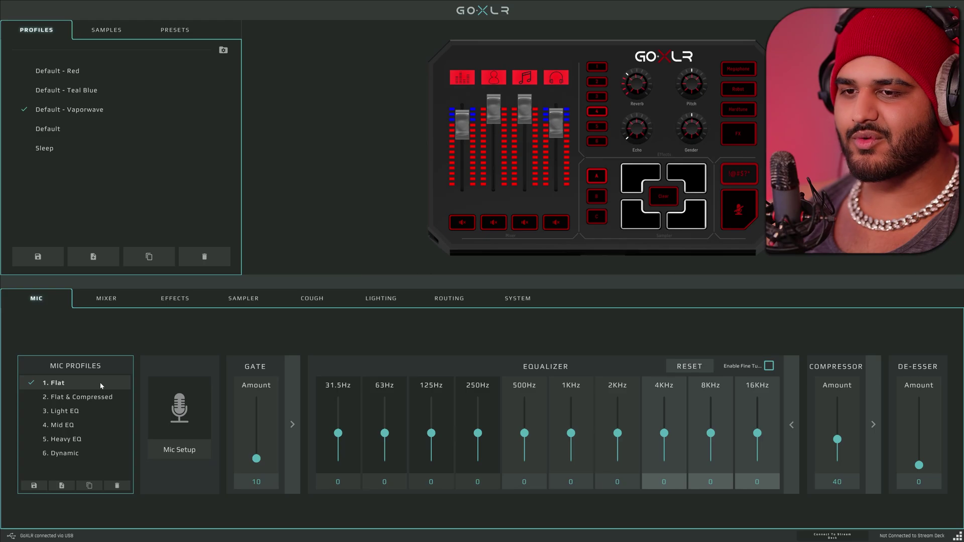
click(75, 425)
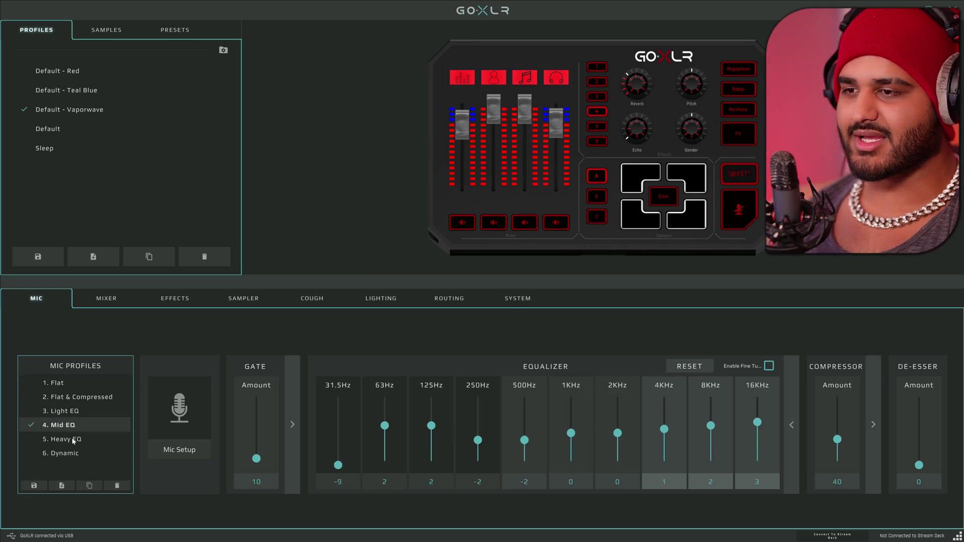
click(76, 440)
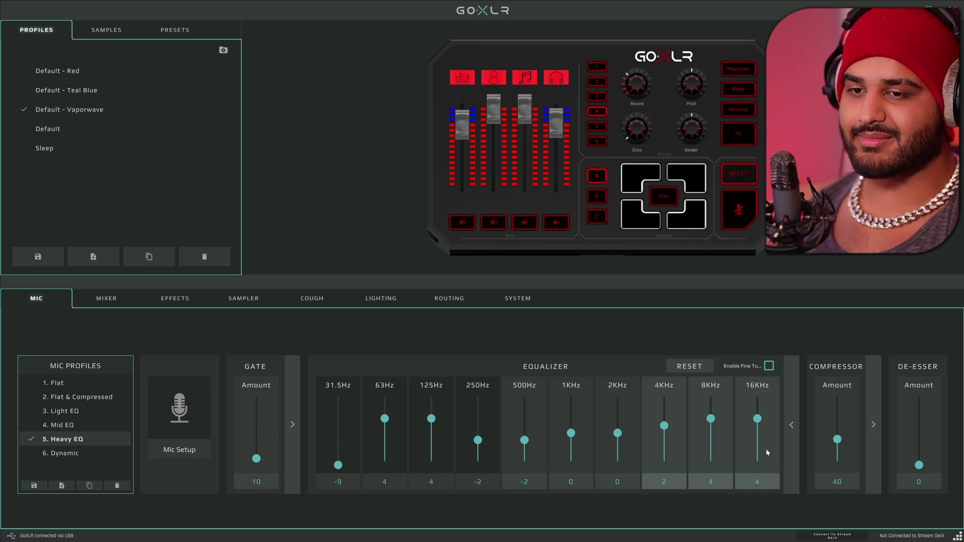
click(792, 437)
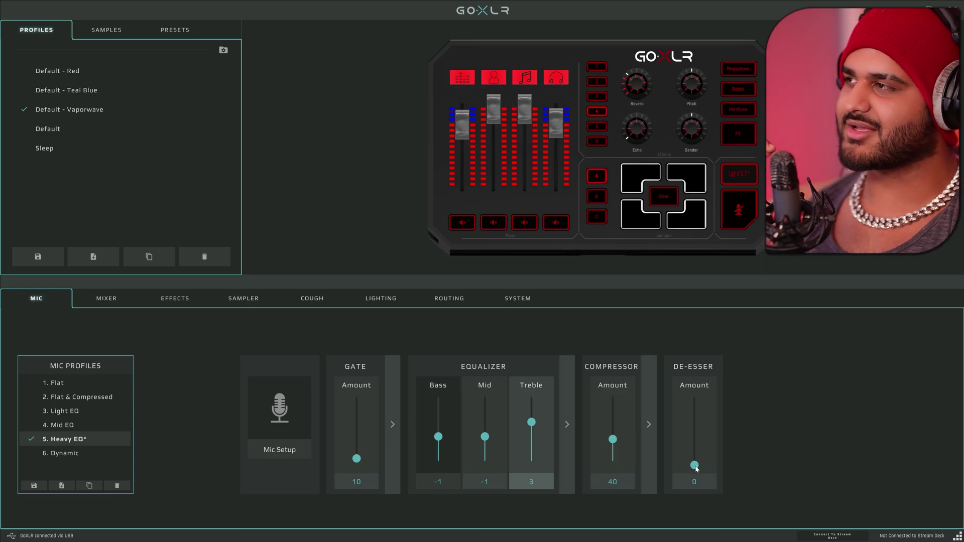
Try de-esser amounts of 100, 20 and 10, and return the amount to 0
drag(694, 466, 694, 389)
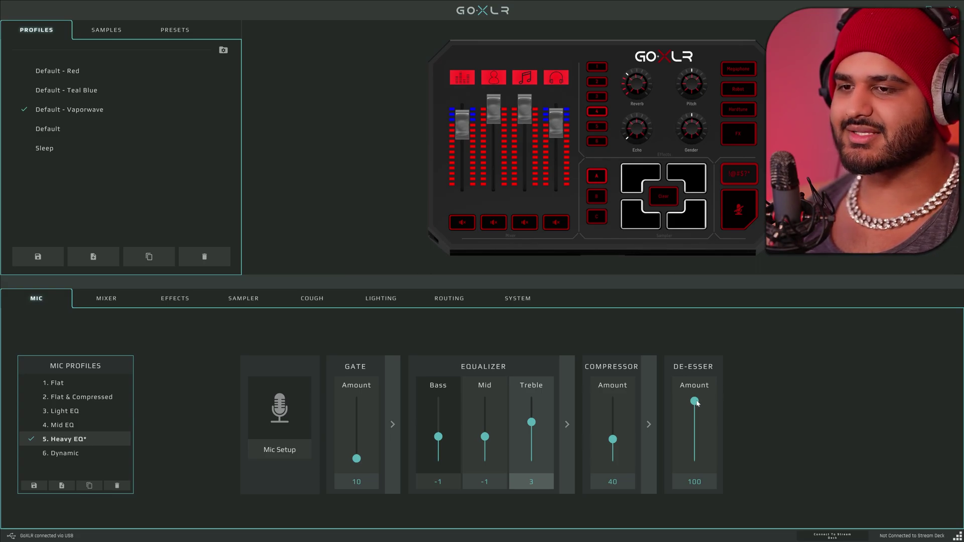
drag(695, 403, 695, 509)
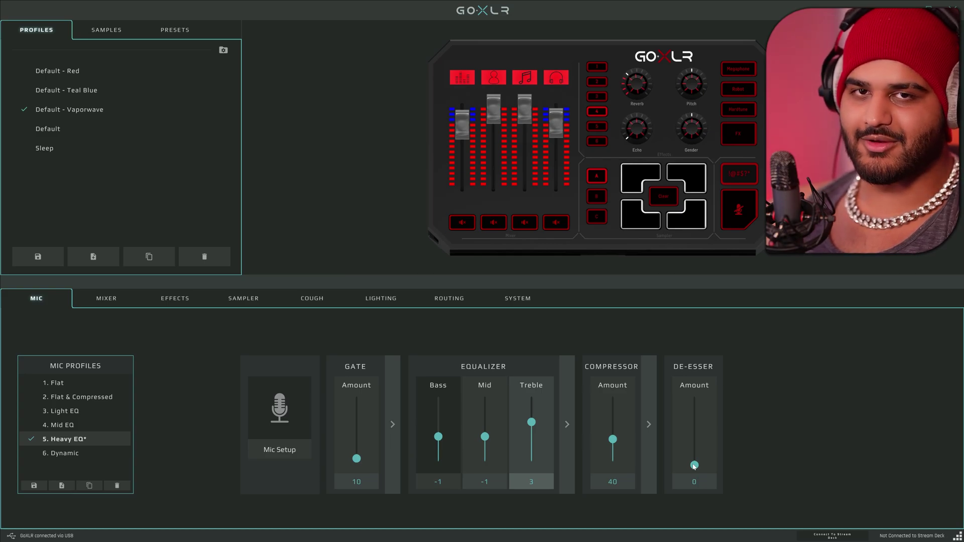
drag(694, 466, 697, 455)
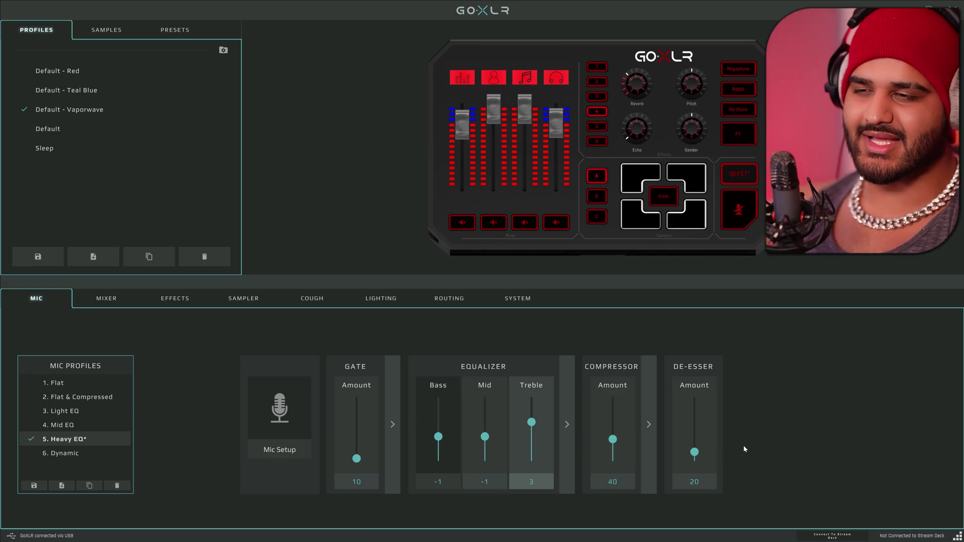
drag(695, 455, 696, 461)
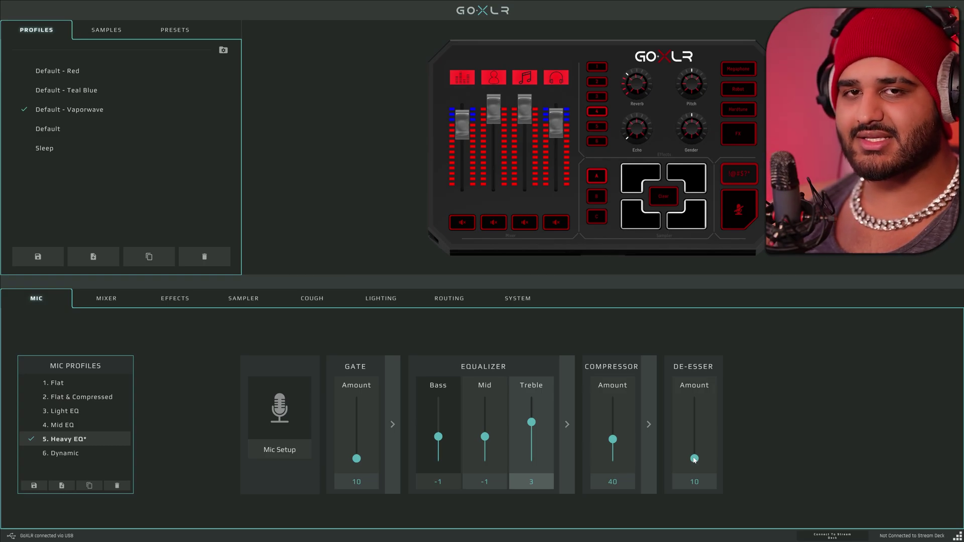
drag(694, 459, 701, 494)
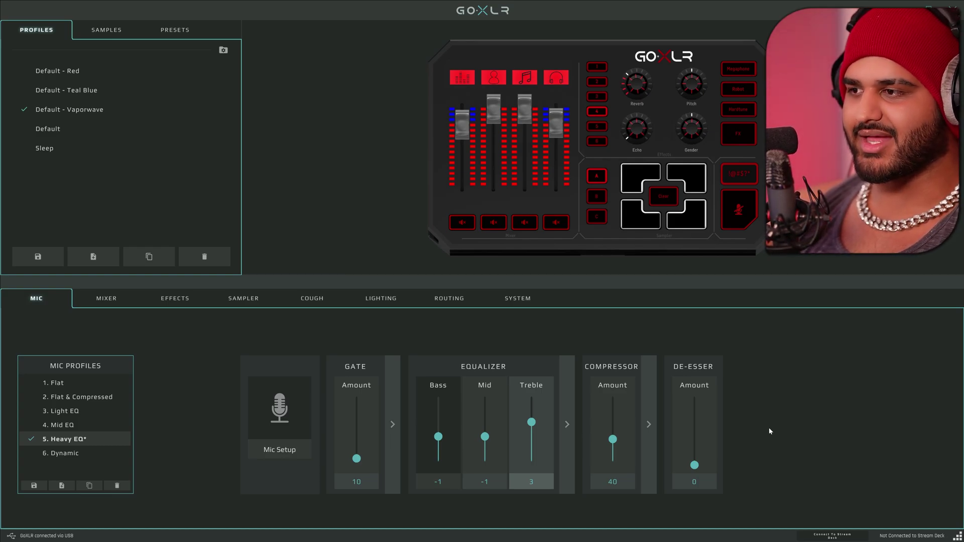
Check the microphone's input level again in the mic setup
click(280, 417)
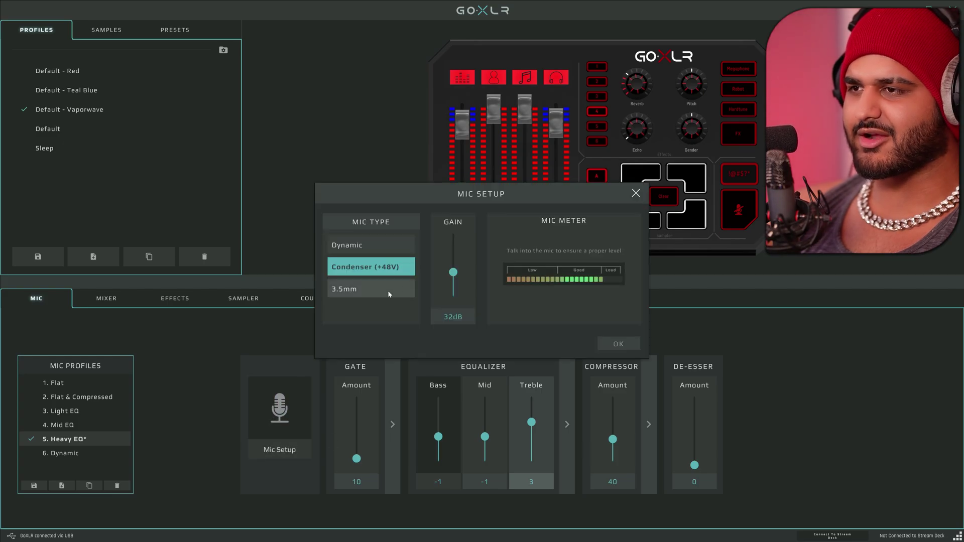
click(710, 316)
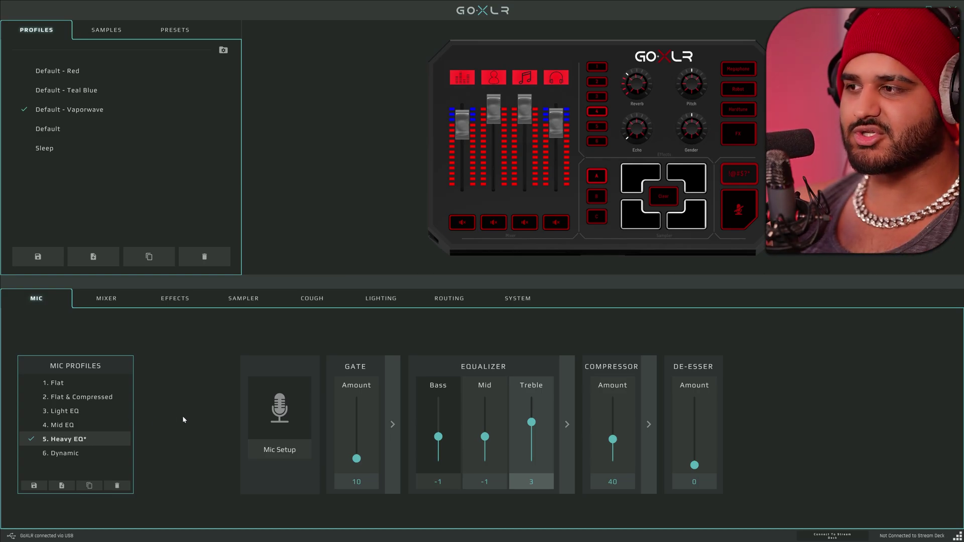
Load the Light EQ mic profile, saving the changes to Heavy EQ, and return the gate and equalizer to their simple views
click(65, 411)
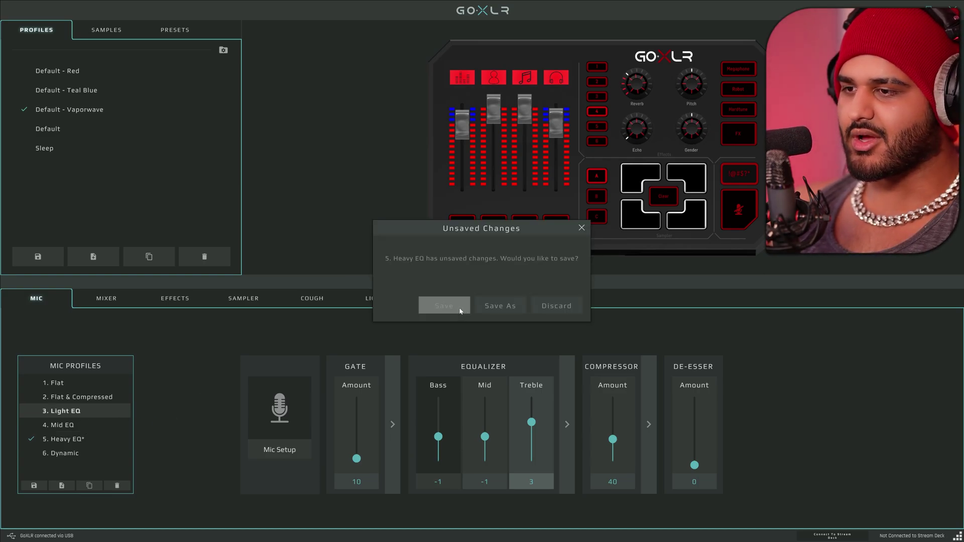
click(435, 310)
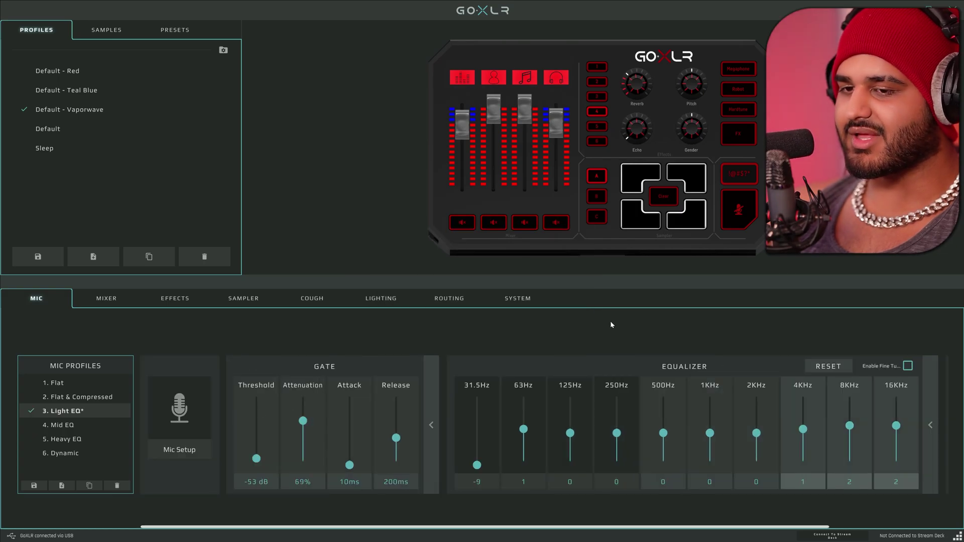
click(431, 425)
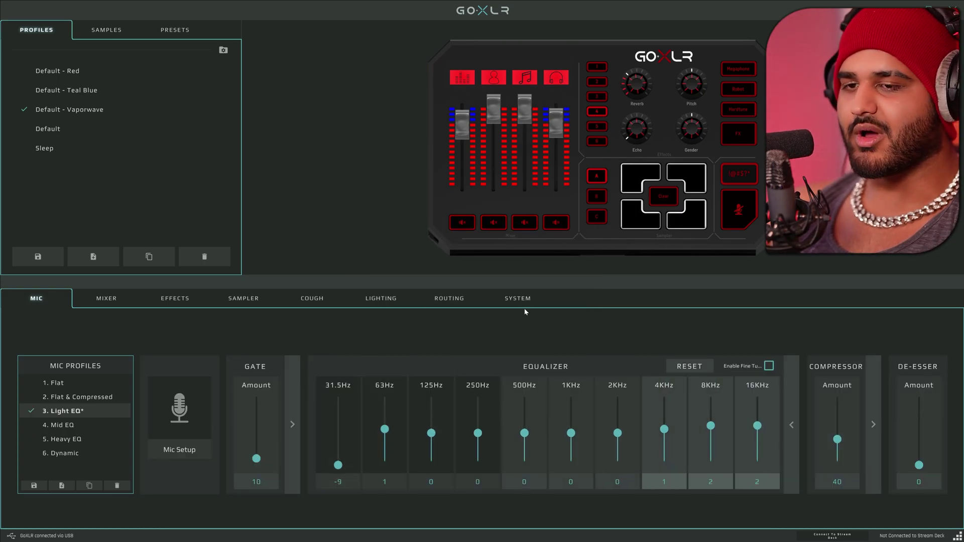
click(796, 363)
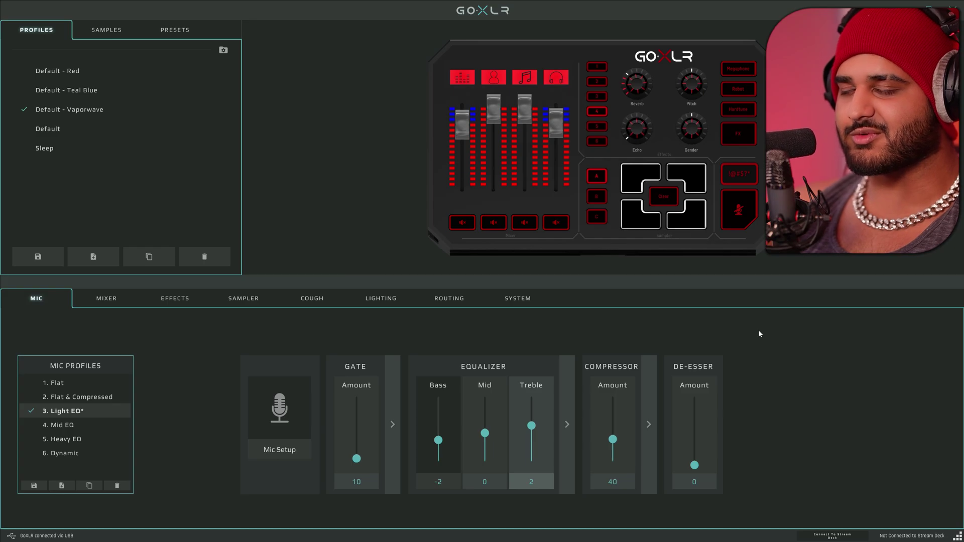